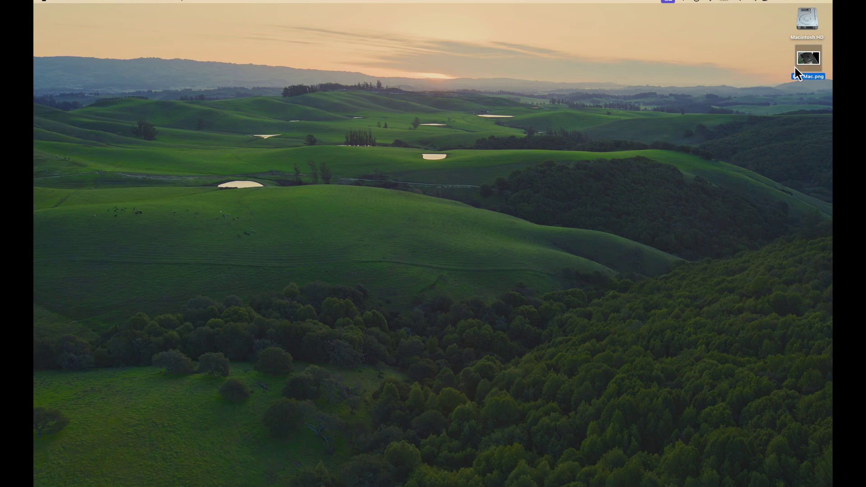
Step: Preview EC2 Mac.png from the desktop in Quick Look
{"action": "key", "text": "space"}
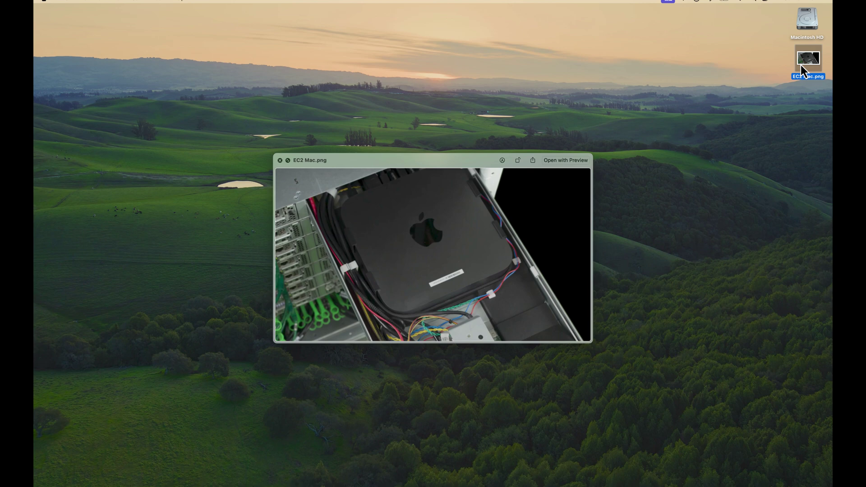
Step: Close the EC2 Mac.png preview and bring up the Connect to Server prompt
{"action": "key", "text": "space"}
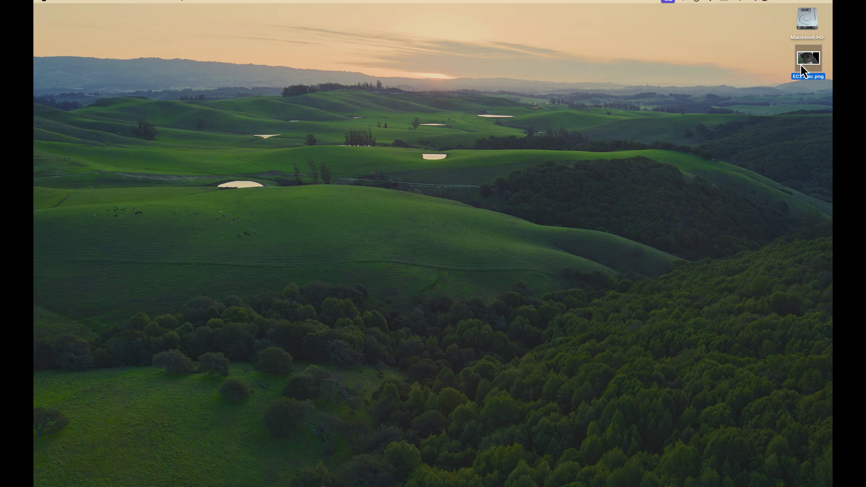
{"action": "key", "text": "super+k"}
Step: Connect and sign in as ec2-user with the account password, then unlock the remote Mac
{"action": "key", "text": "Return"}
{"action": "type", "text": "ec"}
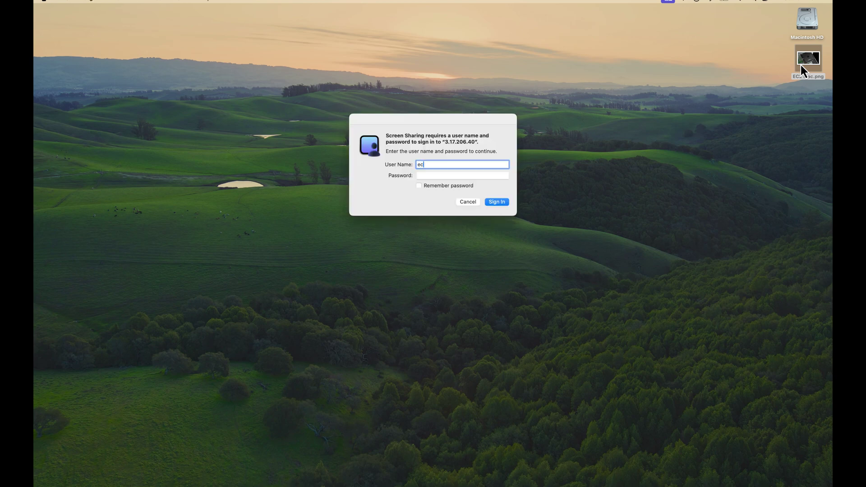
{"action": "type", "text": "2-user"}
{"action": "key", "text": "Tab"}
{"action": "type", "text": "••••••••"}
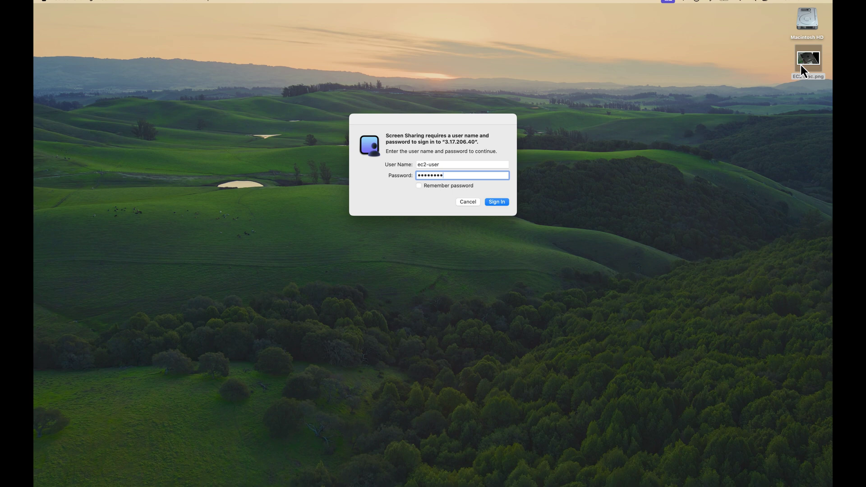
{"action": "key", "text": "Return"}
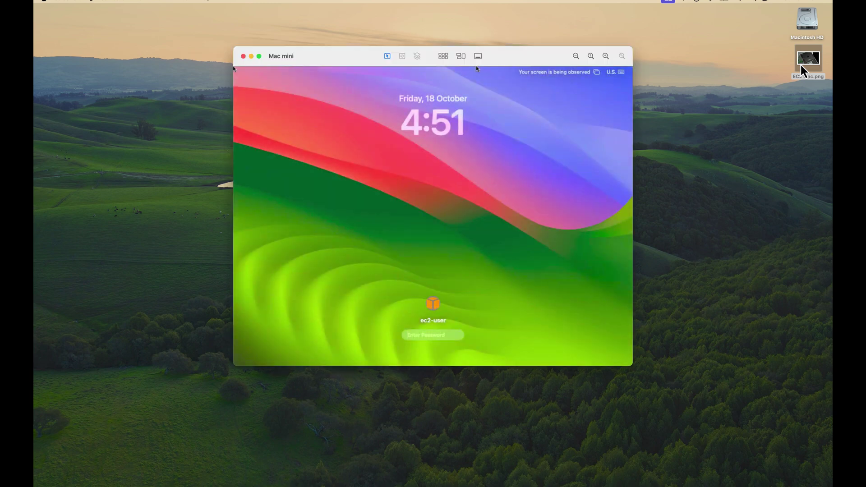
{"action": "type", "text": "••••••••"}
{"action": "key", "text": "Return"}
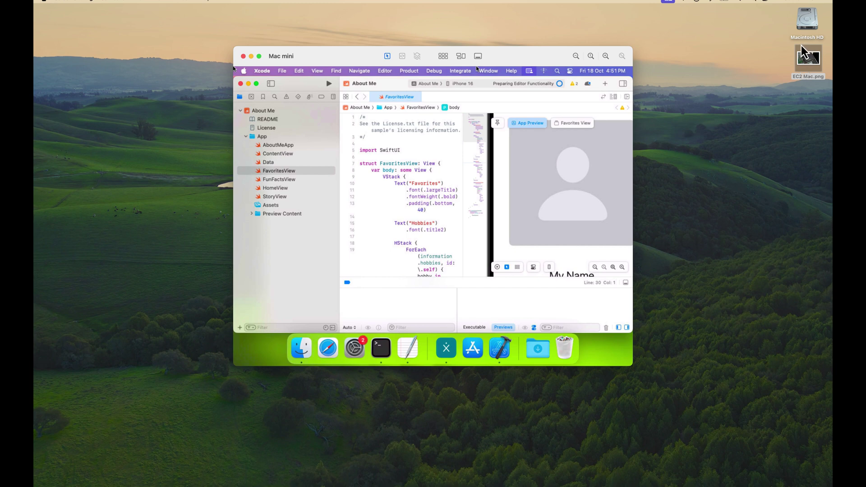
Step: Run whoami in the remote Terminal to check the user, then bring Xcode forward
{"action": "left_click", "coordinate": [381, 347]}
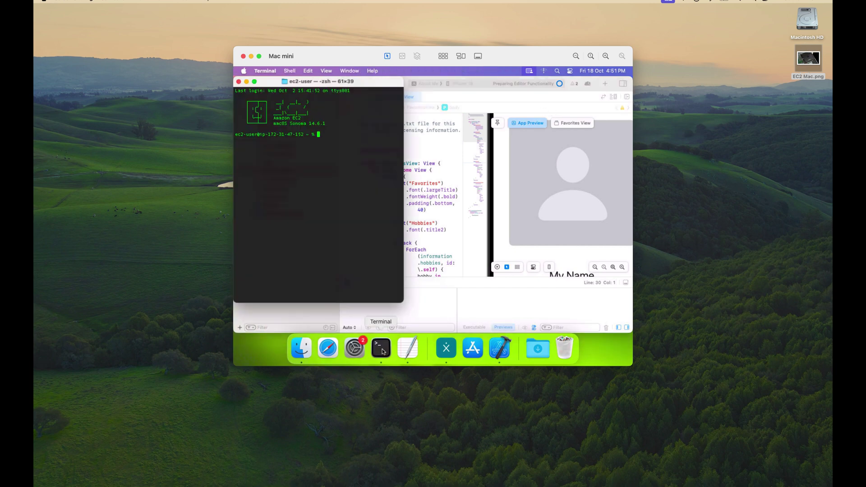
{"action": "left_click", "coordinate": [408, 348]}
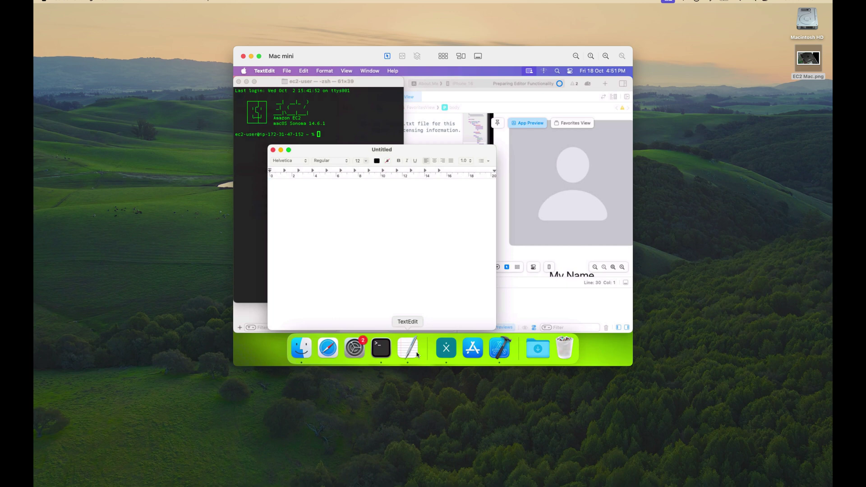
{"action": "left_click", "coordinate": [382, 352]}
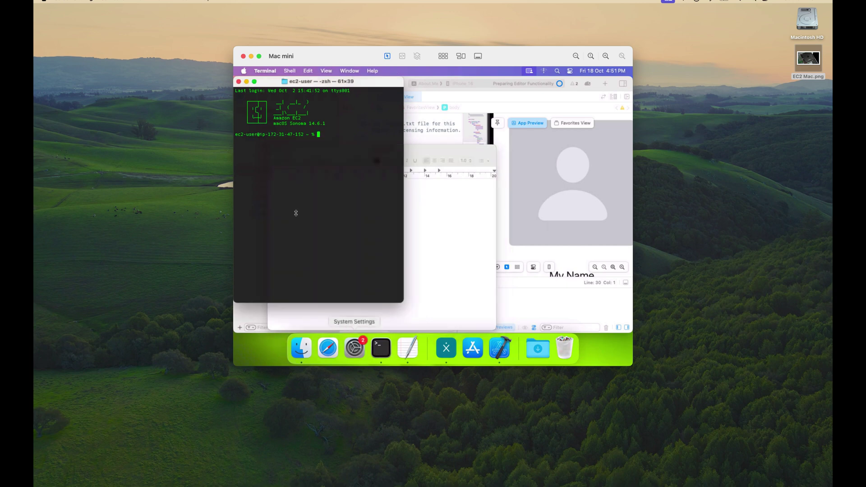
{"action": "left_click_drag", "start_coordinate": [362, 83], "coordinate": [372, 89]}
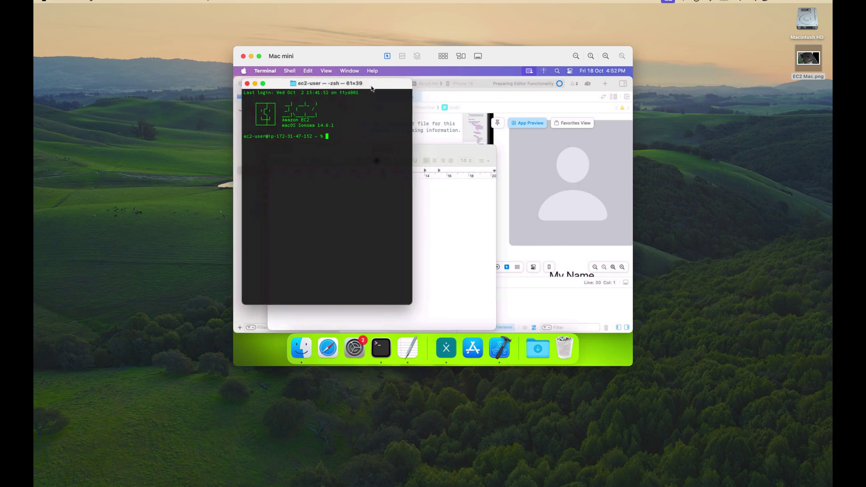
{"action": "type", "text": "whoami"}
{"action": "key", "text": "Return"}
{"action": "left_click", "coordinate": [243, 79]}
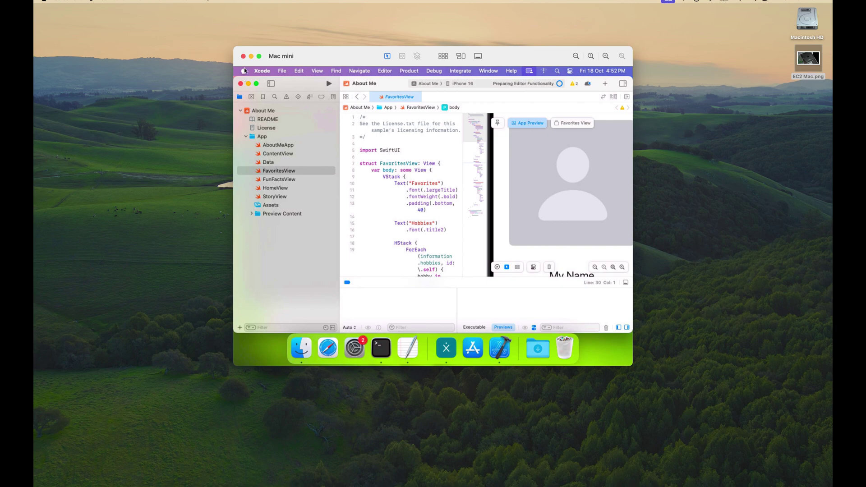
{"action": "left_click", "coordinate": [244, 71]}
Step: Lock the remote Mac, close Screen Sharing, and launch Mac Desktop from Citrix Workspace
{"action": "left_click", "coordinate": [252, 175]}
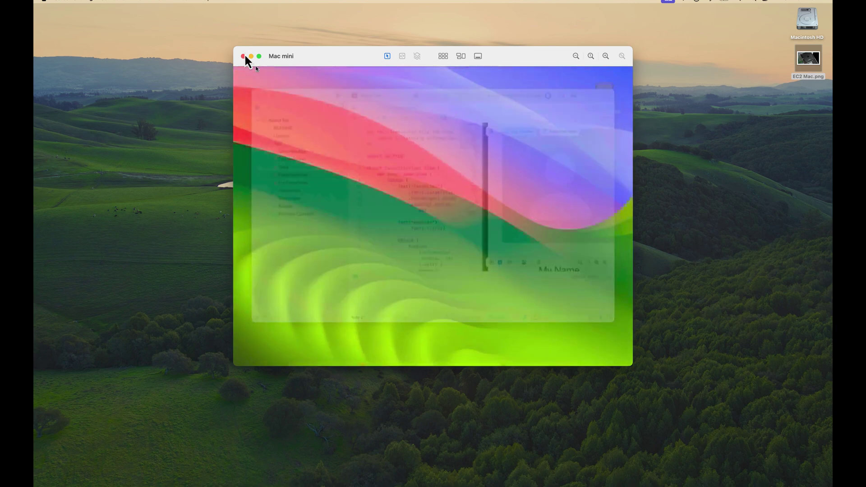
{"action": "left_click", "coordinate": [244, 56]}
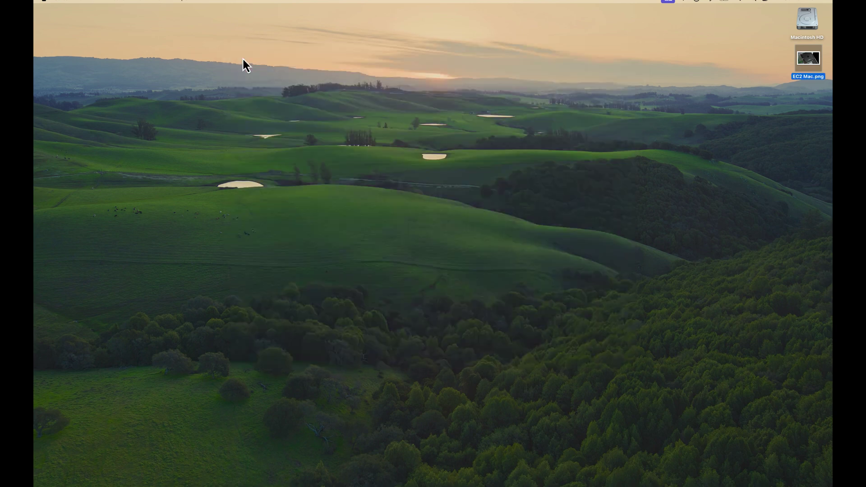
{"action": "left_click", "coordinate": [698, 1]}
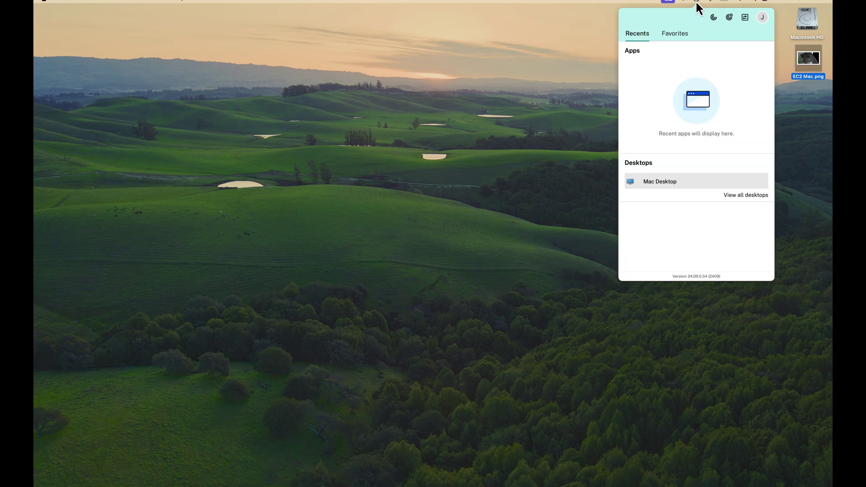
{"action": "left_click", "coordinate": [659, 184]}
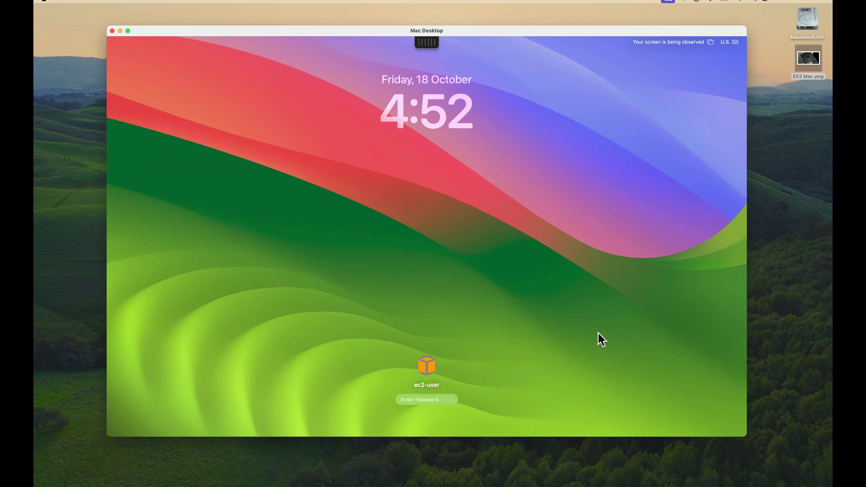
Step: Enter the account password at the Mac Desktop lock screen to unlock it
{"action": "type", "text": "********"}
{"action": "key", "text": "Return"}
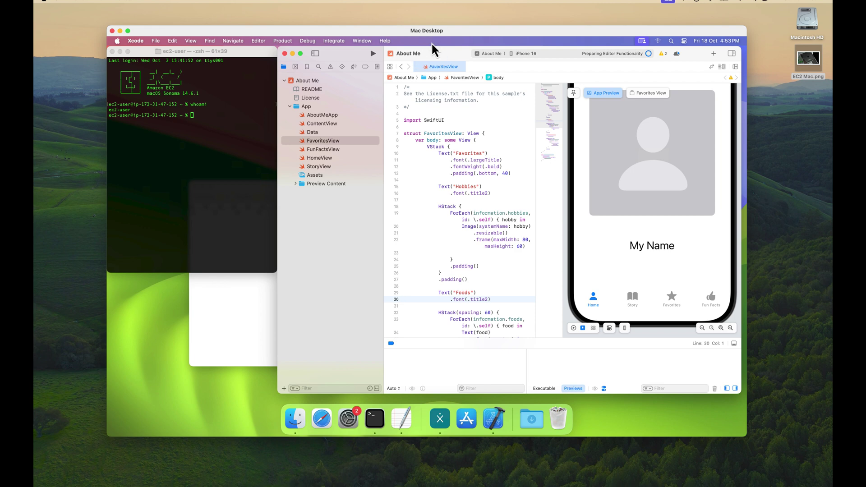
Step: Review the General and Mic & Webcam preferences, close them, and make Terminal active
{"action": "left_click", "coordinate": [432, 42]}
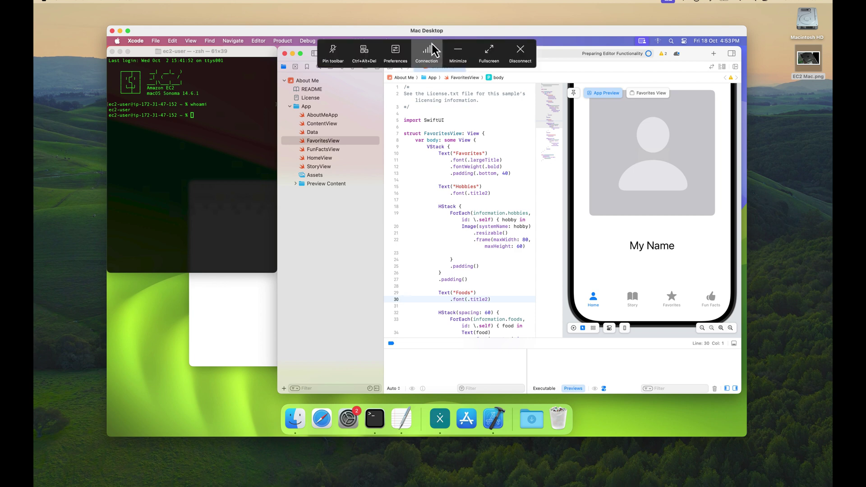
{"action": "left_click", "coordinate": [404, 53]}
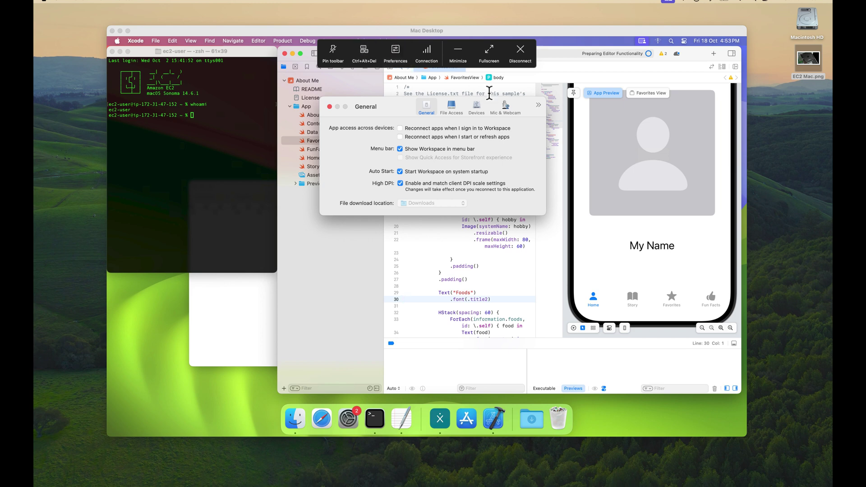
{"action": "left_click", "coordinate": [506, 108]}
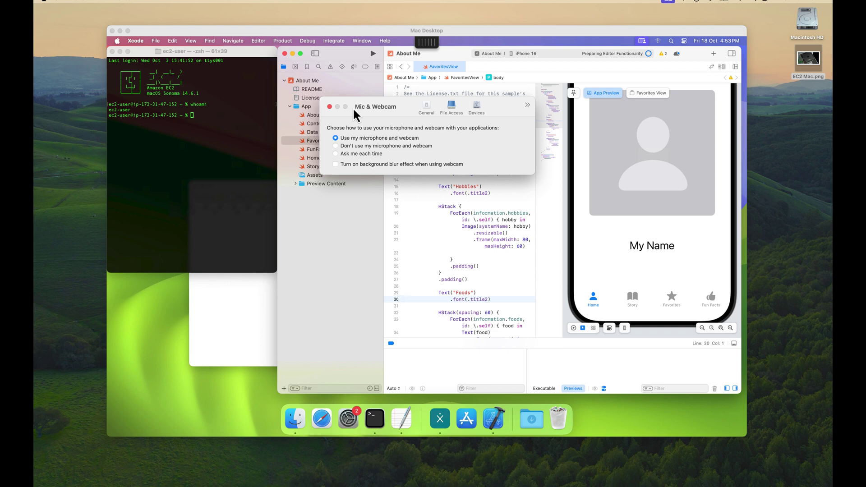
{"action": "left_click", "coordinate": [329, 106]}
{"action": "left_click", "coordinate": [199, 130]}
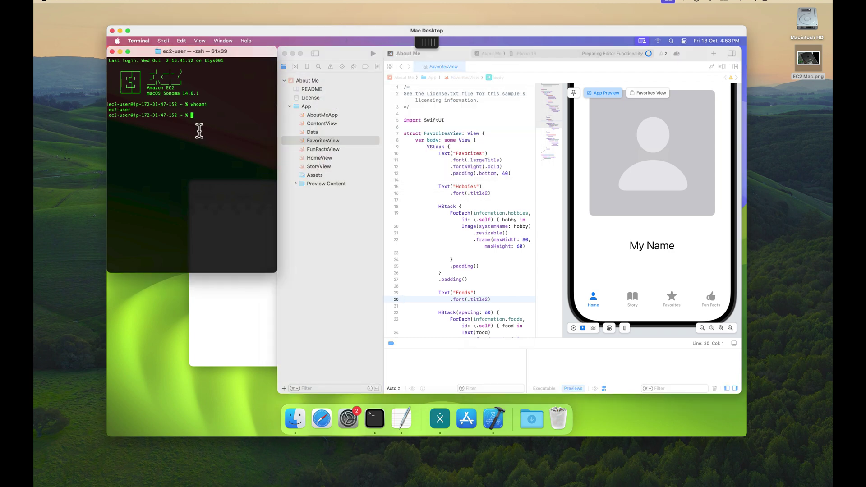